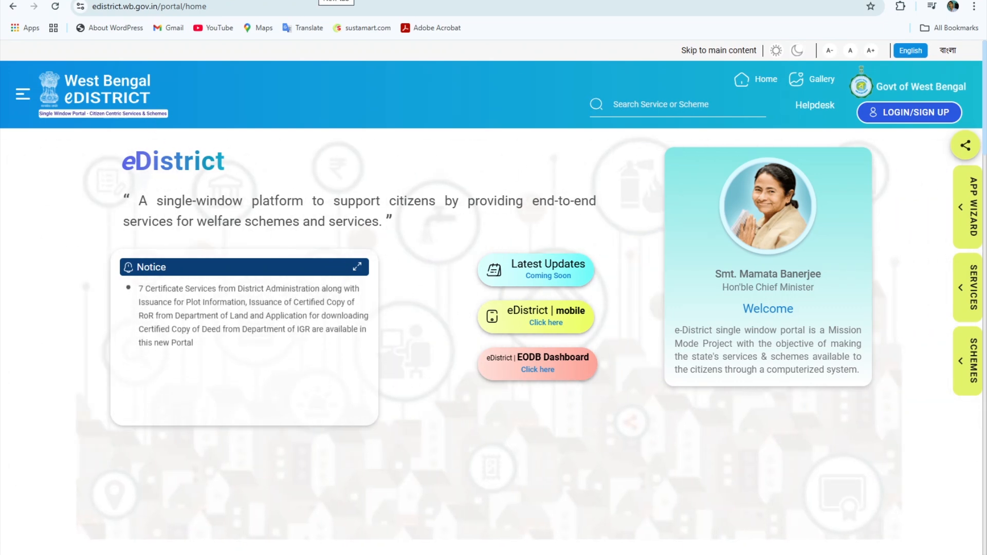
Step: Return to the West Bengal eDistrict portal from a new browser tab and open its login
{"action": "left_click", "coordinate": [332, 0]}
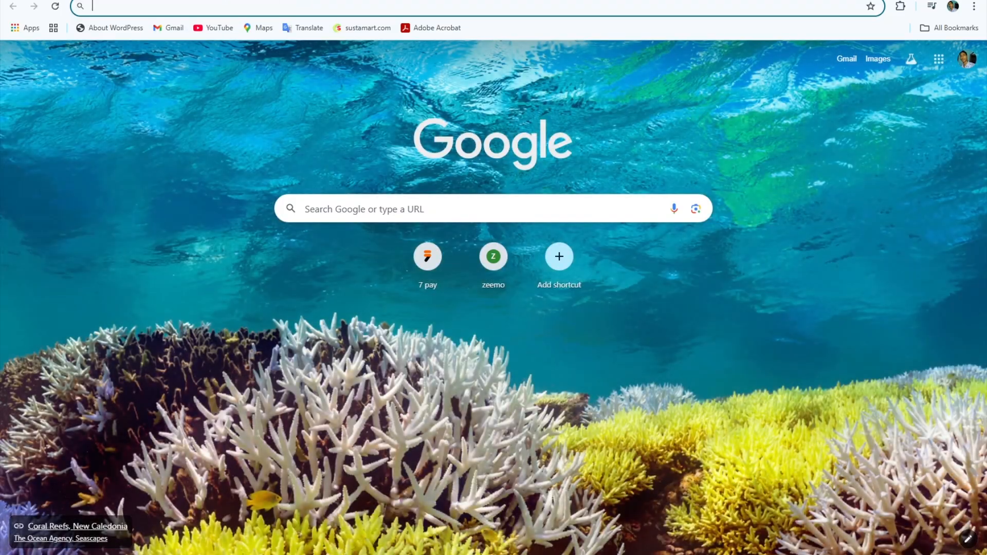
{"action": "left_click", "coordinate": [129, 0]}
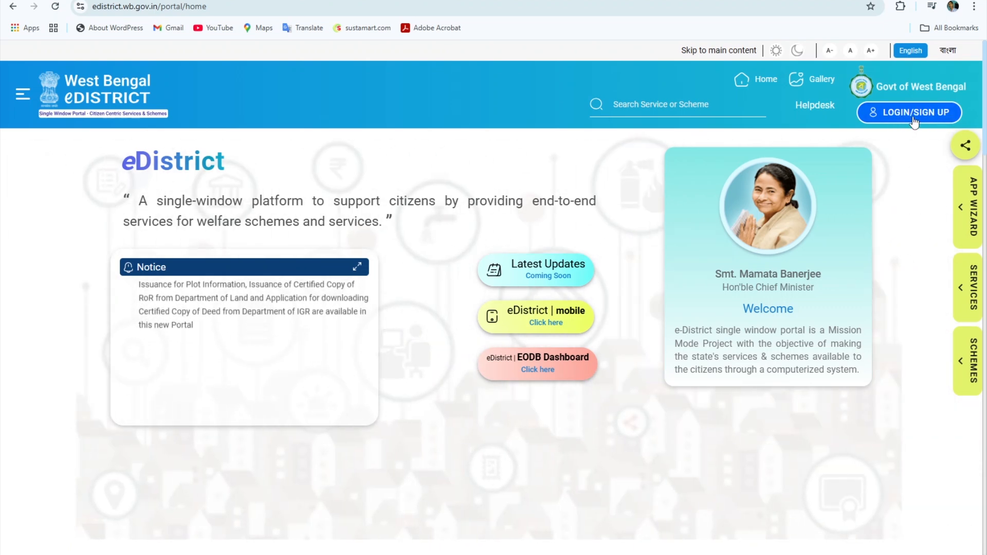
{"action": "left_click", "coordinate": [925, 115]}
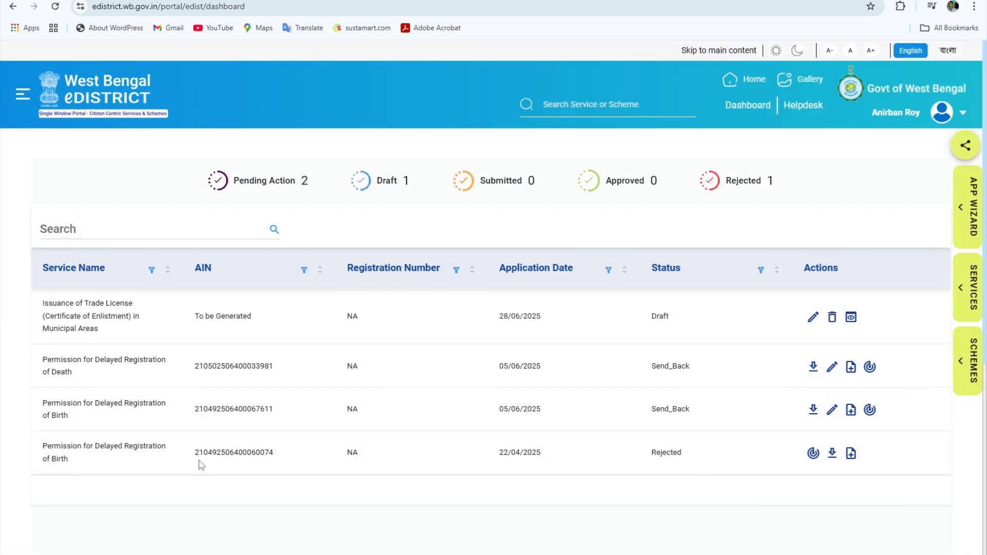
Step: Find the Income Certificate among the personal certificate services, open its application and accept the listed criteria
{"action": "left_click", "coordinate": [22, 98]}
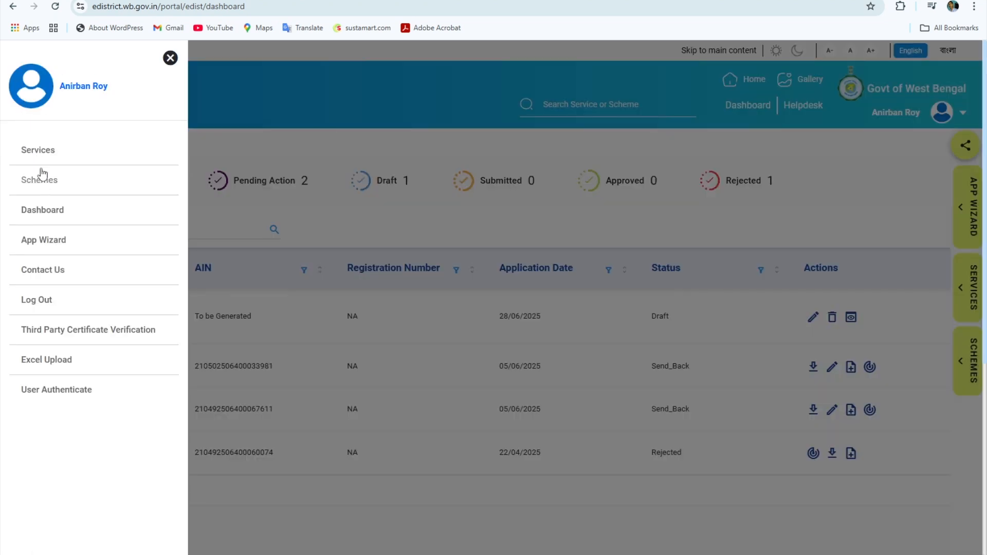
{"action": "left_click", "coordinate": [38, 151]}
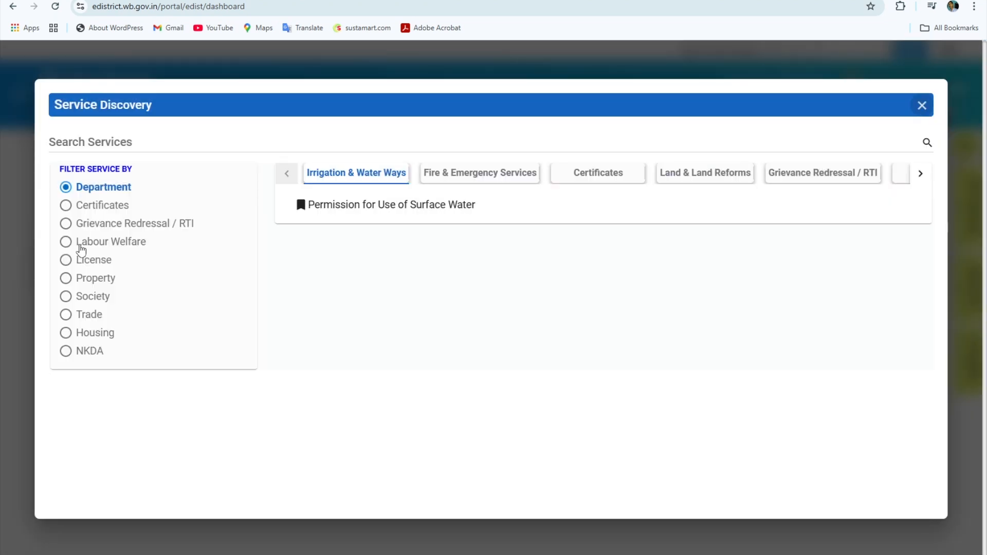
{"action": "left_click", "coordinate": [66, 205]}
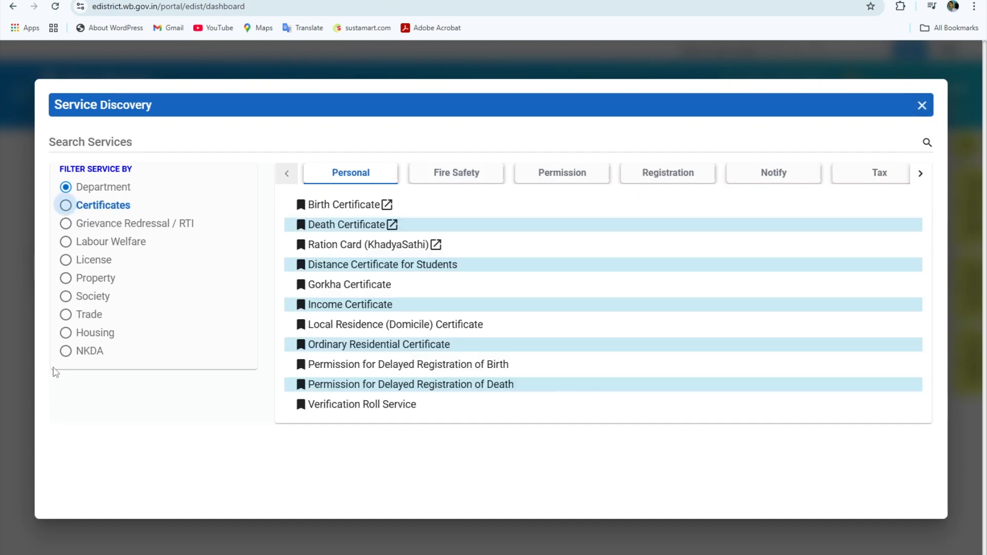
{"action": "left_click", "coordinate": [354, 307]}
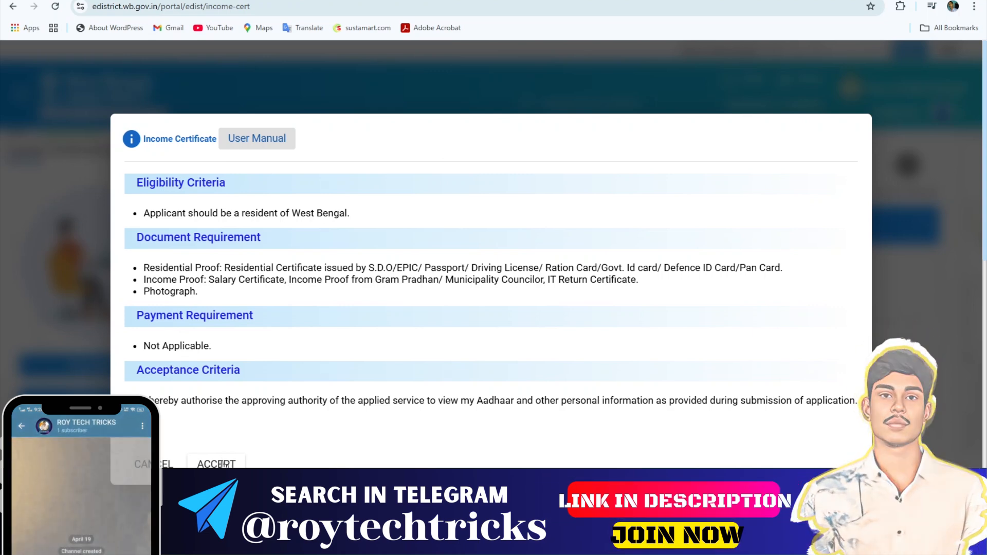
{"action": "left_click", "coordinate": [224, 464]}
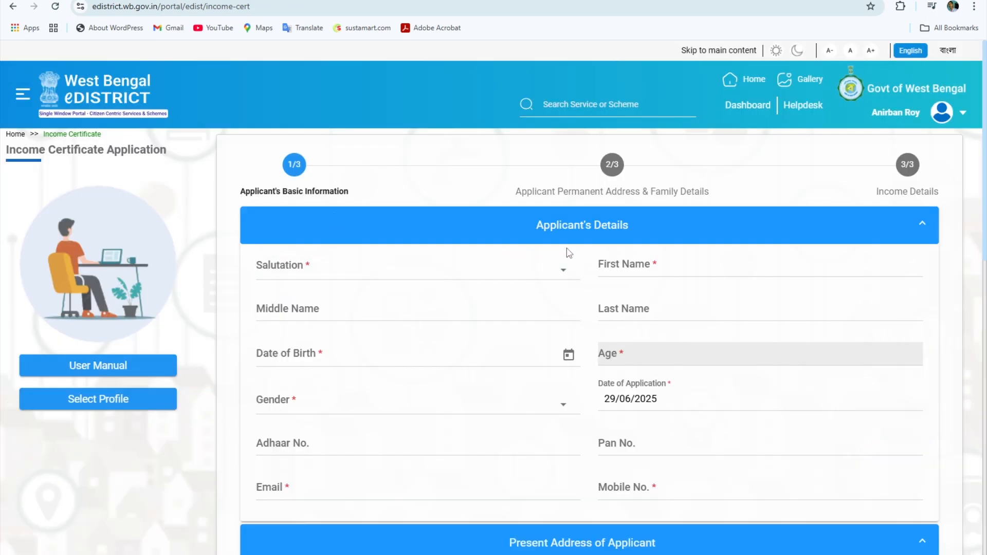
Step: Set the applicant's salutation to Mr. and look through the remaining applicant detail fields
{"action": "left_click", "coordinate": [301, 275]}
{"action": "left_click", "coordinate": [307, 296]}
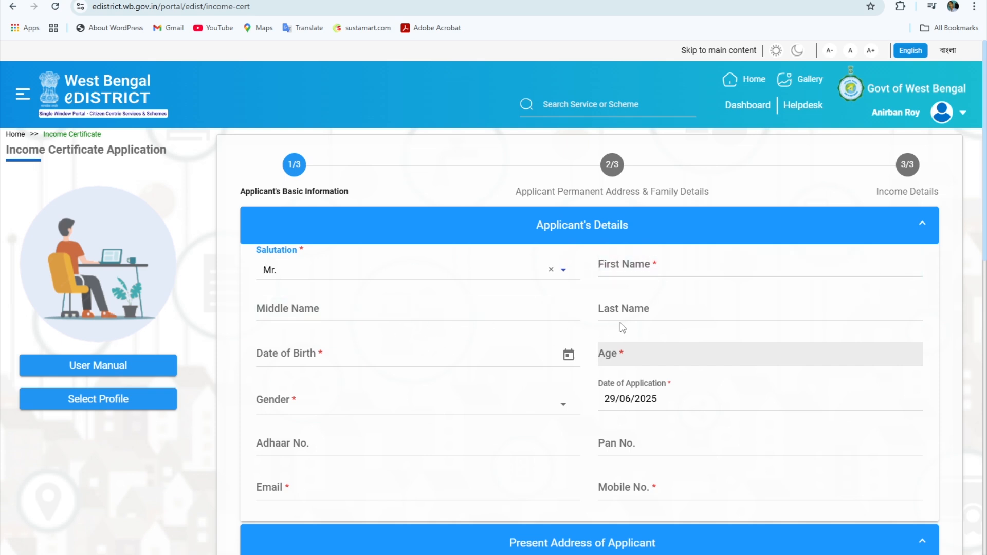
{"action": "scroll", "coordinate": [363, 299], "scroll_direction": "down", "scroll_amount": 1}
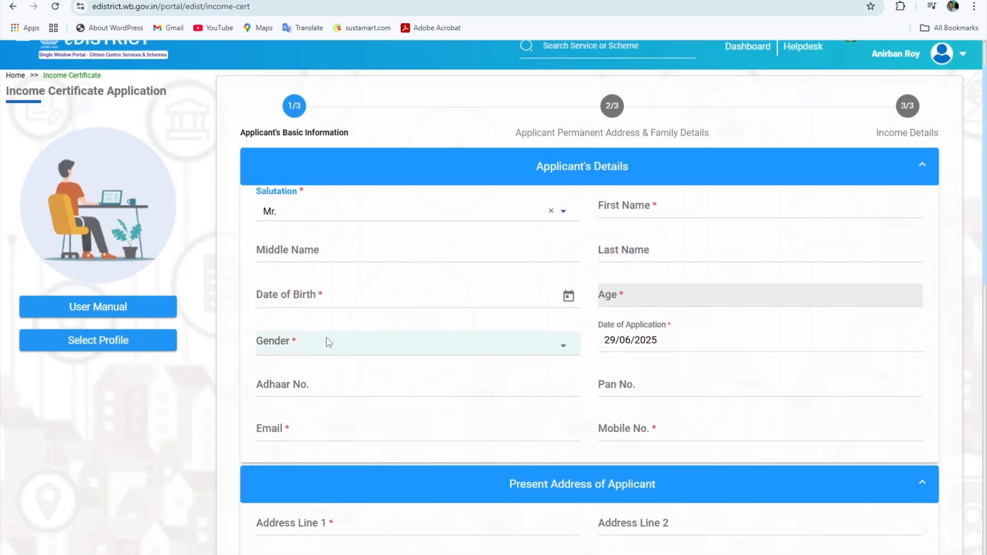
{"action": "scroll", "coordinate": [439, 269], "scroll_direction": "down", "scroll_amount": 2}
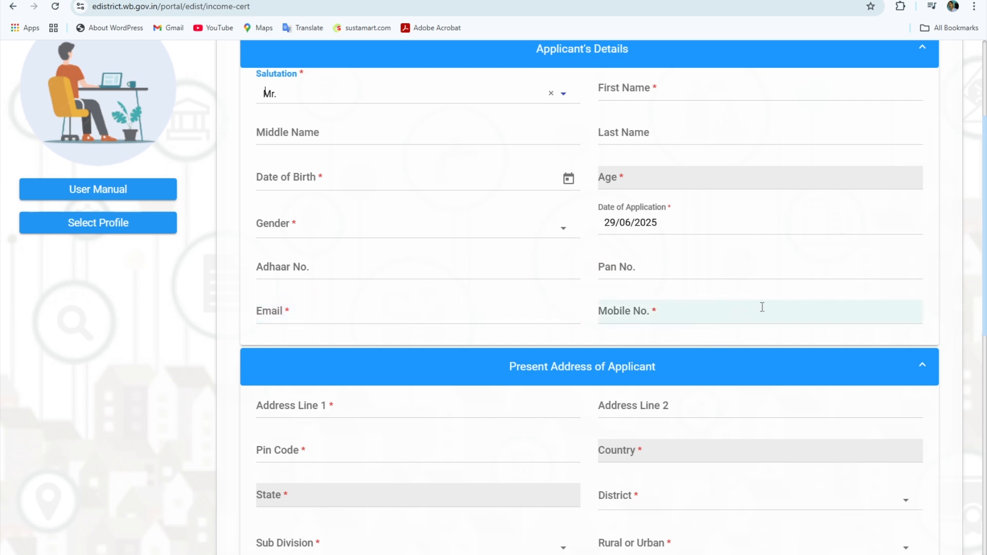
Step: Check the Rural or Urban choices in the present address, and save the completed basic information to continue to stage 2/3
{"action": "scroll", "coordinate": [508, 233], "scroll_direction": "down", "scroll_amount": 3}
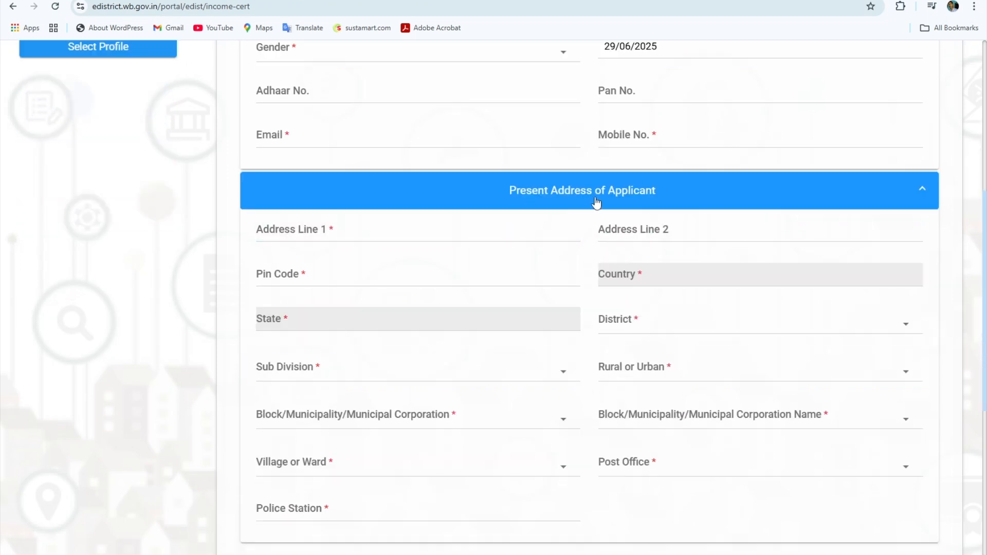
{"action": "scroll", "coordinate": [729, 201], "scroll_direction": "down", "scroll_amount": 1}
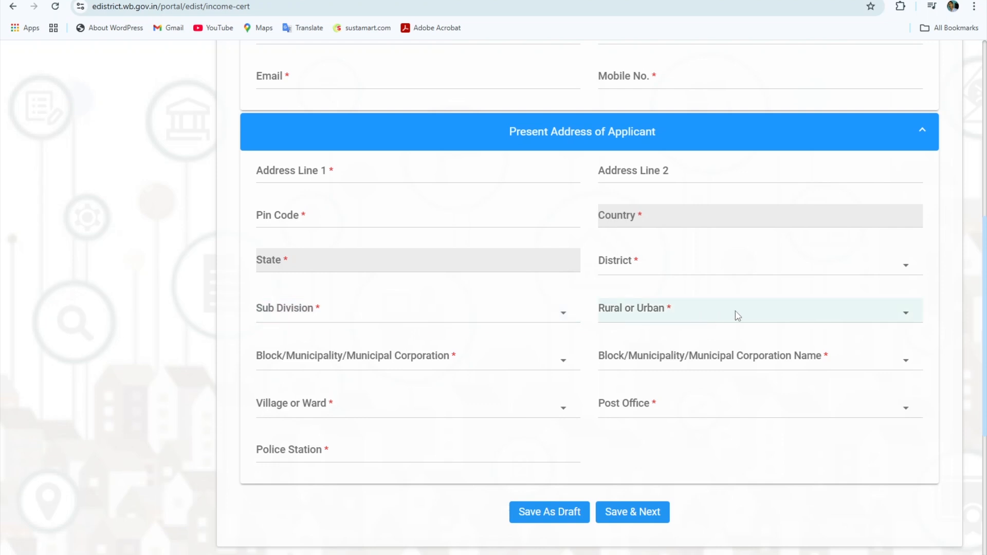
{"action": "left_click", "coordinate": [903, 314]}
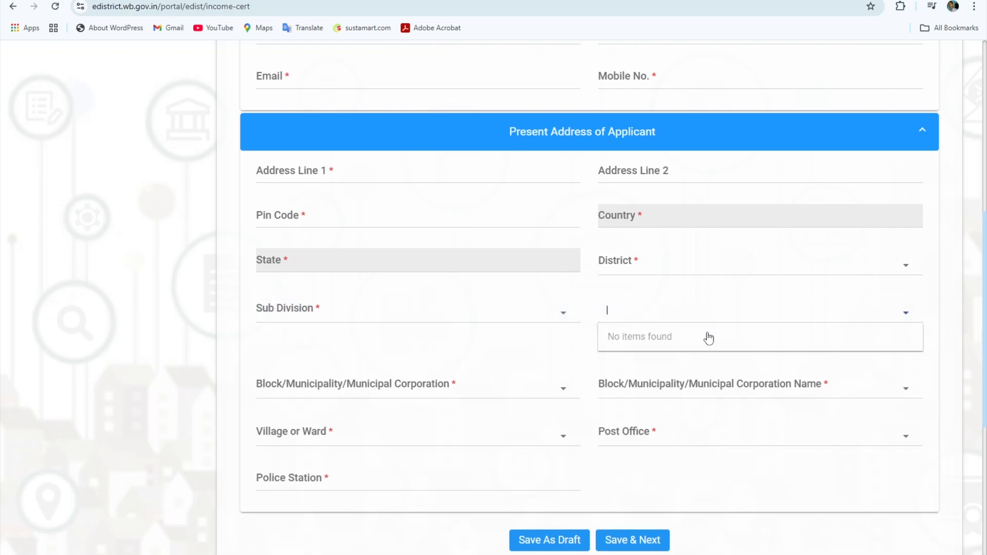
{"action": "left_click", "coordinate": [303, 370]}
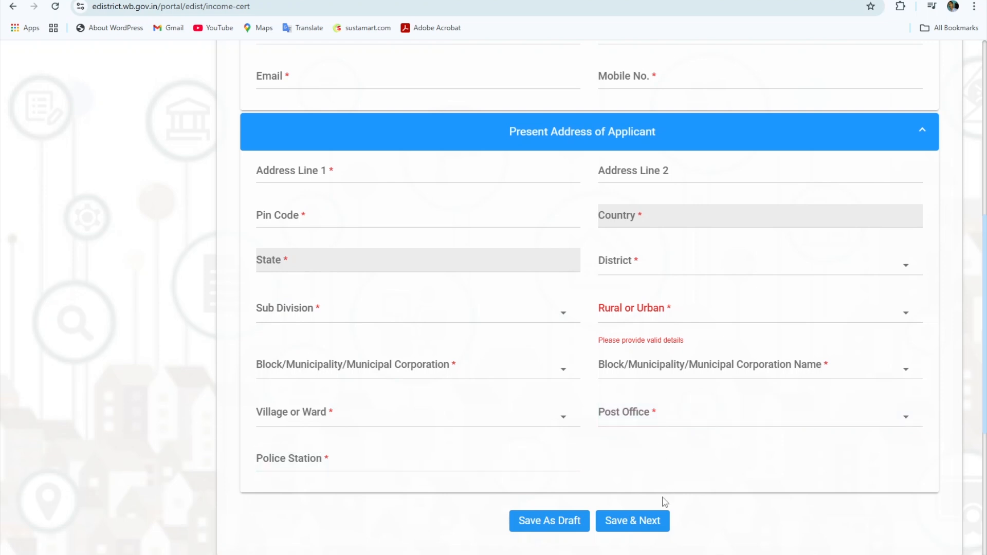
{"action": "left_click", "coordinate": [650, 527]}
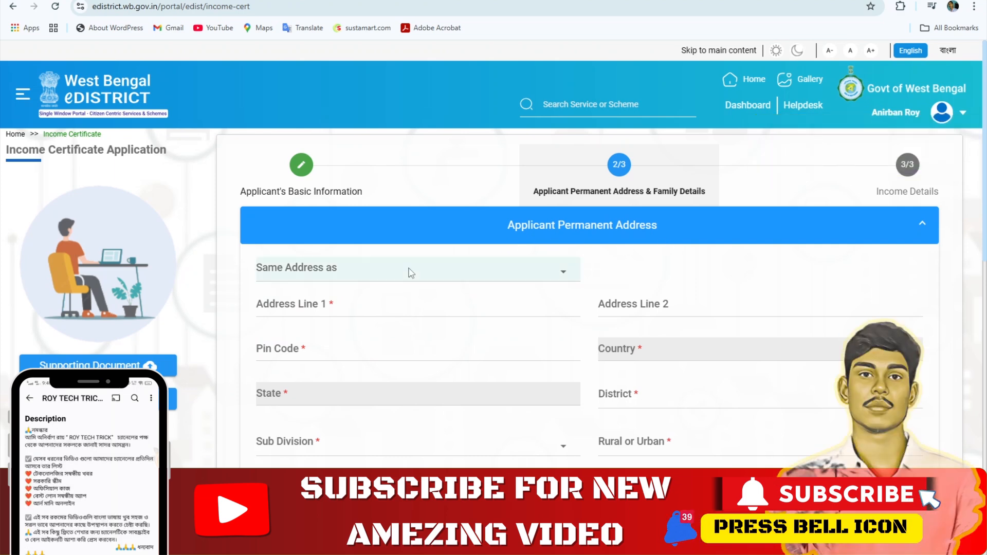
Step: Set the applicant's permanent address to be the same as the Present Address
{"action": "left_click", "coordinate": [366, 272]}
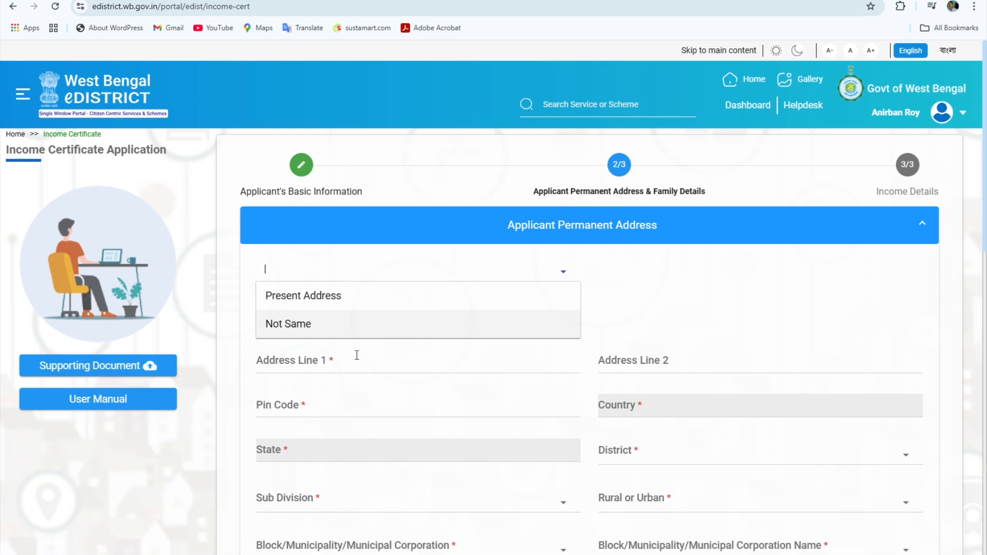
{"action": "left_click", "coordinate": [290, 300]}
{"action": "scroll", "coordinate": [545, 384], "scroll_direction": "down", "scroll_amount": 5}
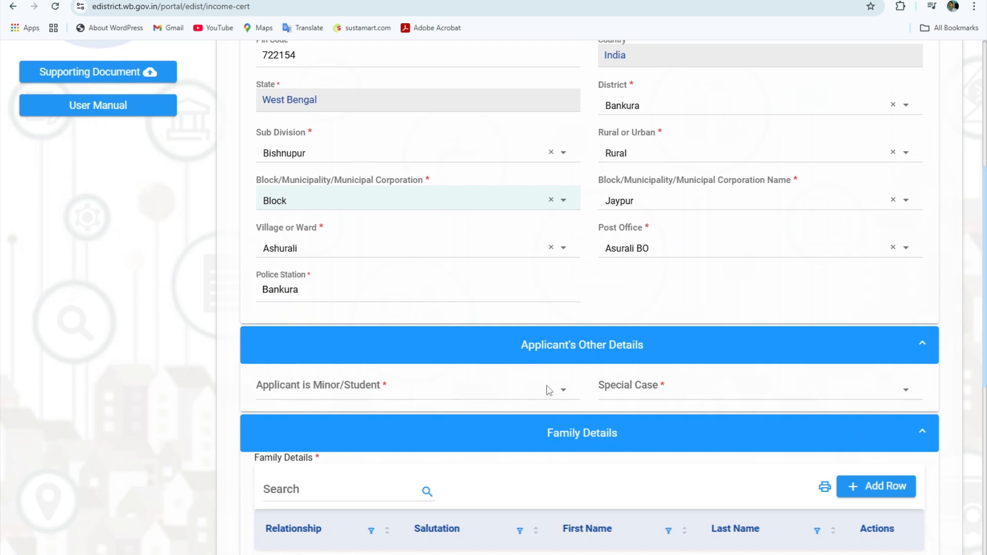
Step: In the applicant's other details, set Minor/Student to NO and the special case to Un-employed
{"action": "scroll", "coordinate": [554, 273], "scroll_direction": "down", "scroll_amount": 3}
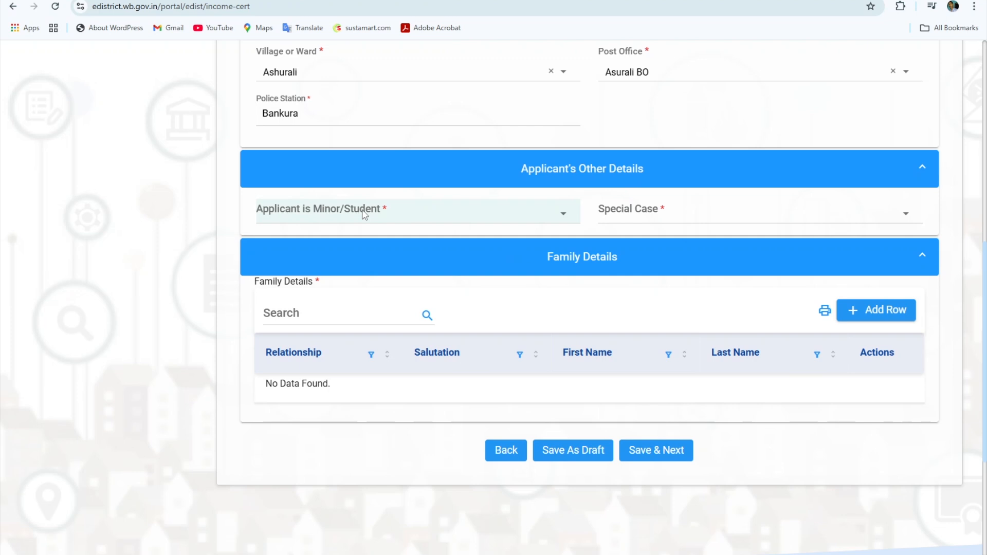
{"action": "left_click", "coordinate": [421, 218]}
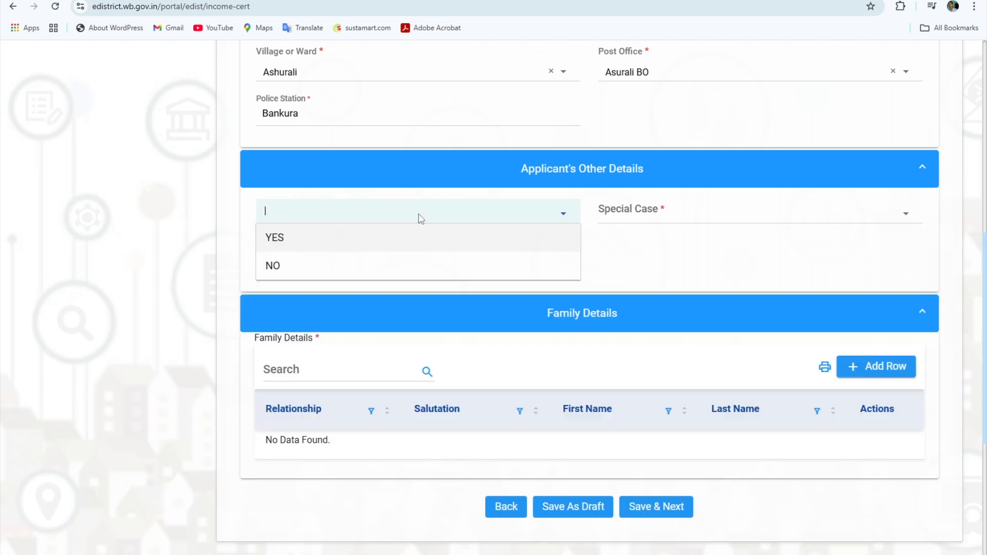
{"action": "left_click", "coordinate": [252, 203]}
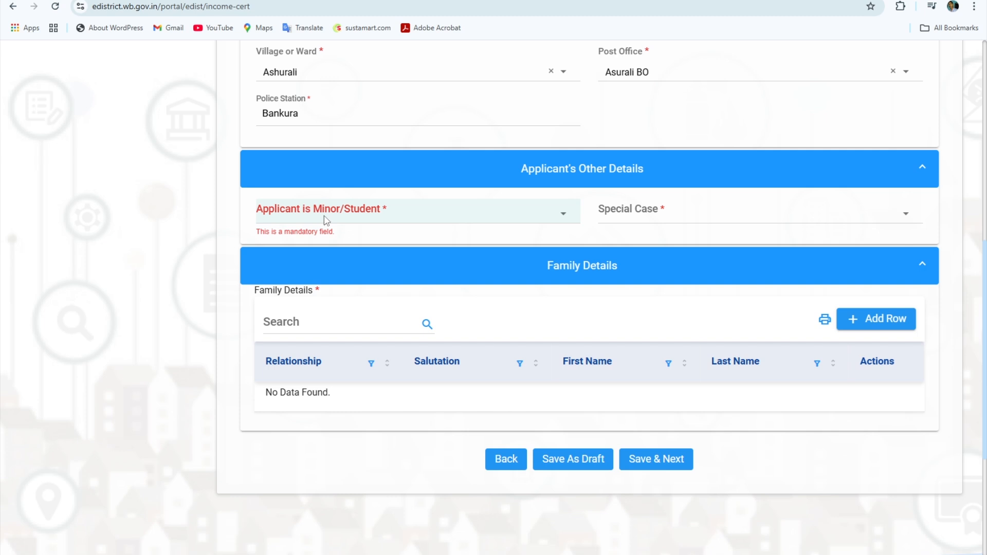
{"action": "left_click", "coordinate": [414, 219]}
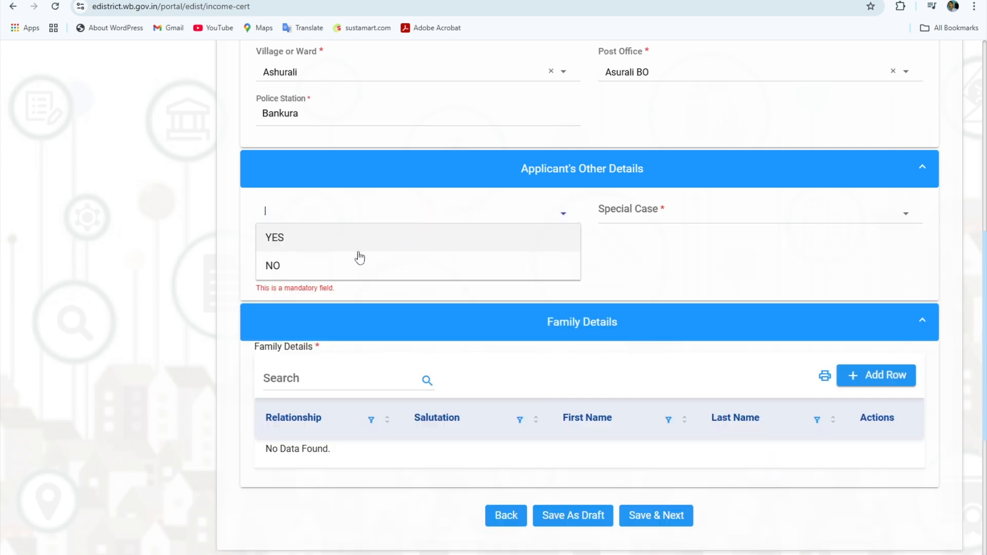
{"action": "left_click", "coordinate": [286, 267]}
{"action": "left_click", "coordinate": [656, 213]}
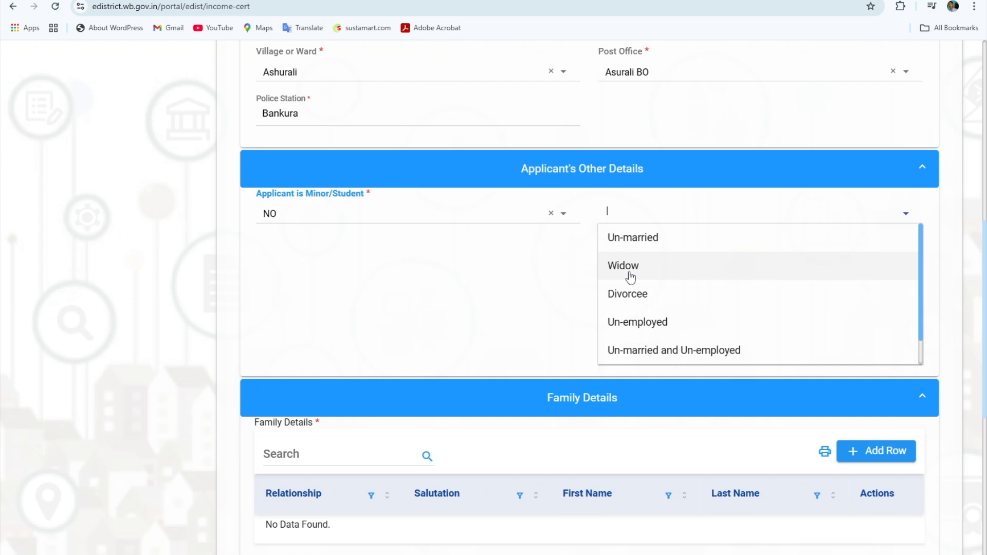
{"action": "scroll", "coordinate": [631, 277], "scroll_direction": "down", "scroll_amount": 1}
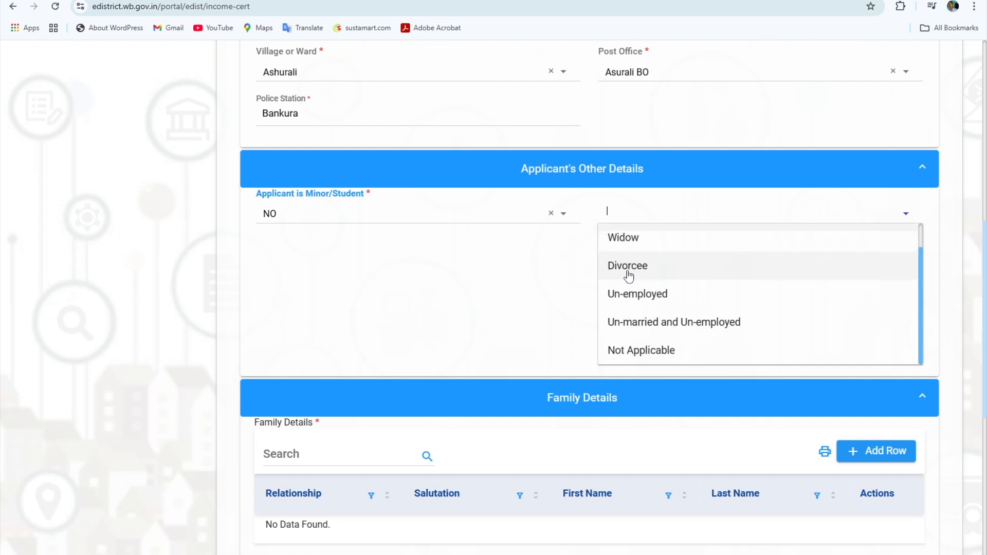
{"action": "scroll", "coordinate": [628, 276], "scroll_direction": "down", "scroll_amount": 1}
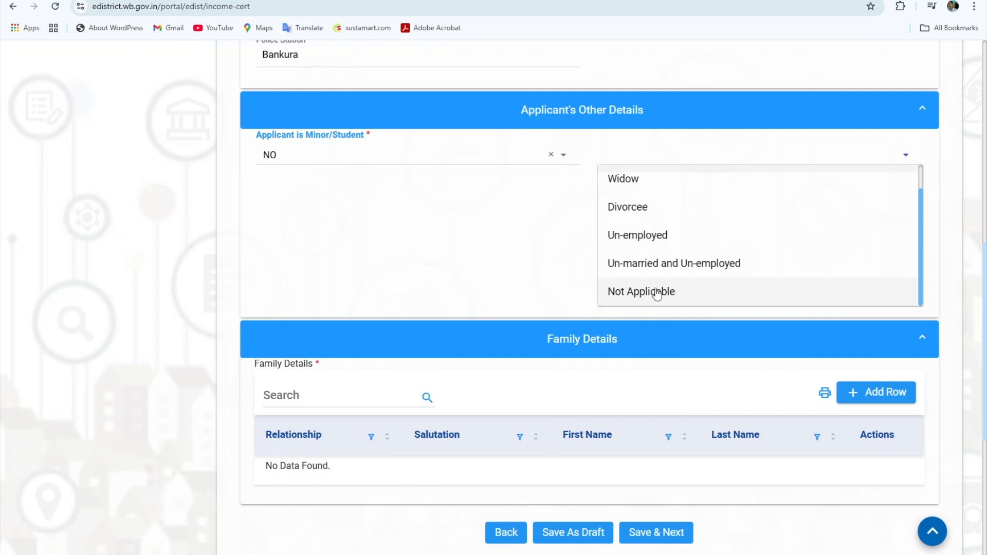
{"action": "left_click", "coordinate": [638, 238]}
Step: Add a family details row for the Father with salutation Mr. and his first and last name
{"action": "scroll", "coordinate": [348, 200], "scroll_direction": "down", "scroll_amount": 3}
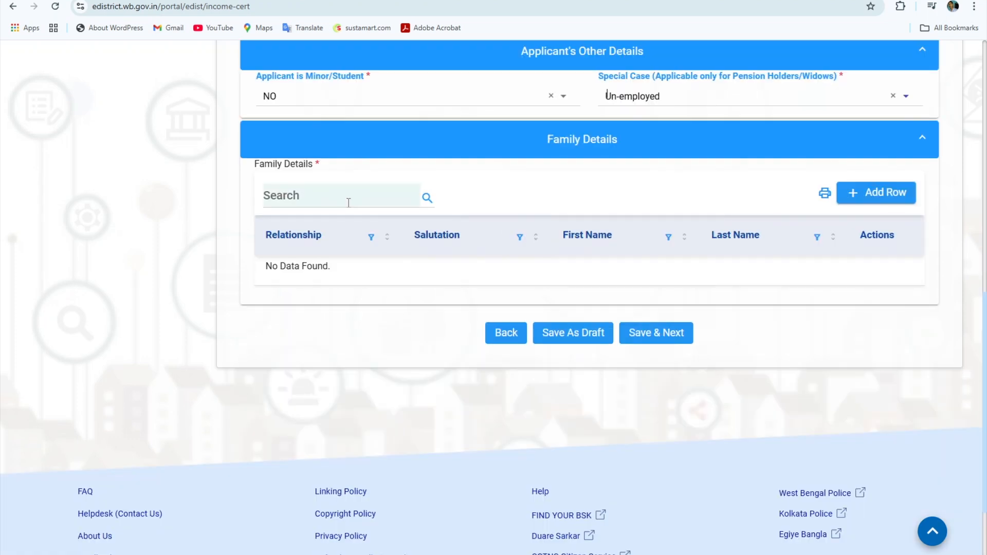
{"action": "left_click", "coordinate": [880, 200]}
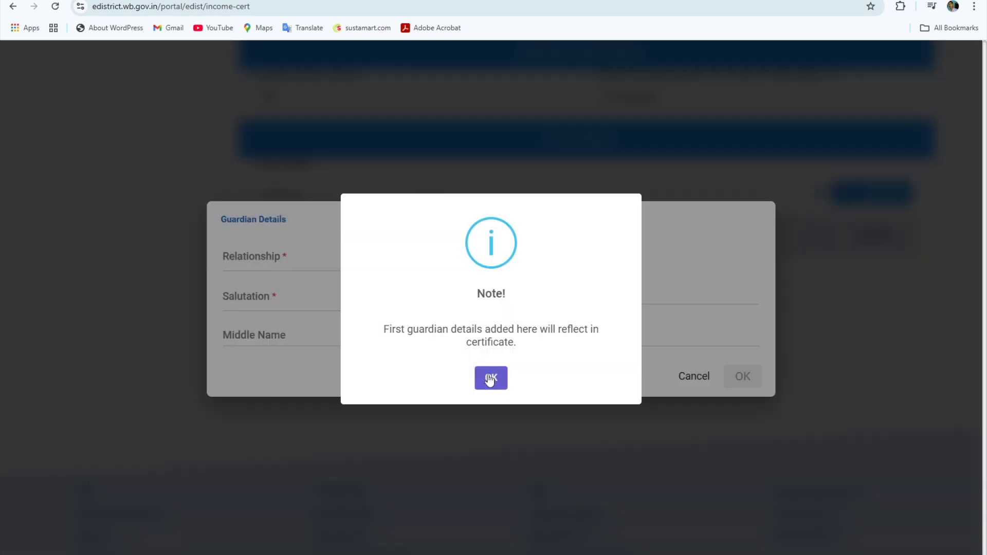
{"action": "left_click", "coordinate": [490, 379]}
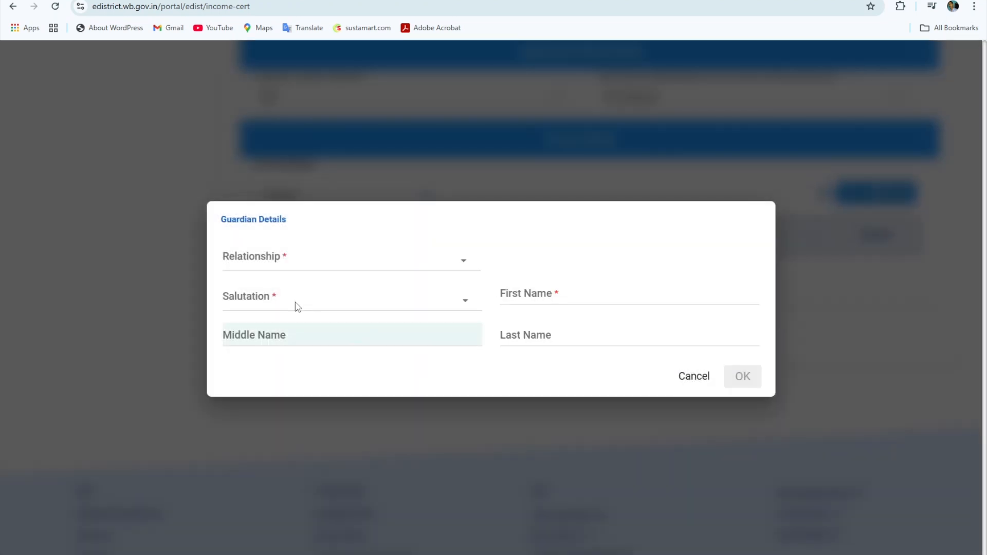
{"action": "left_click", "coordinate": [257, 259]}
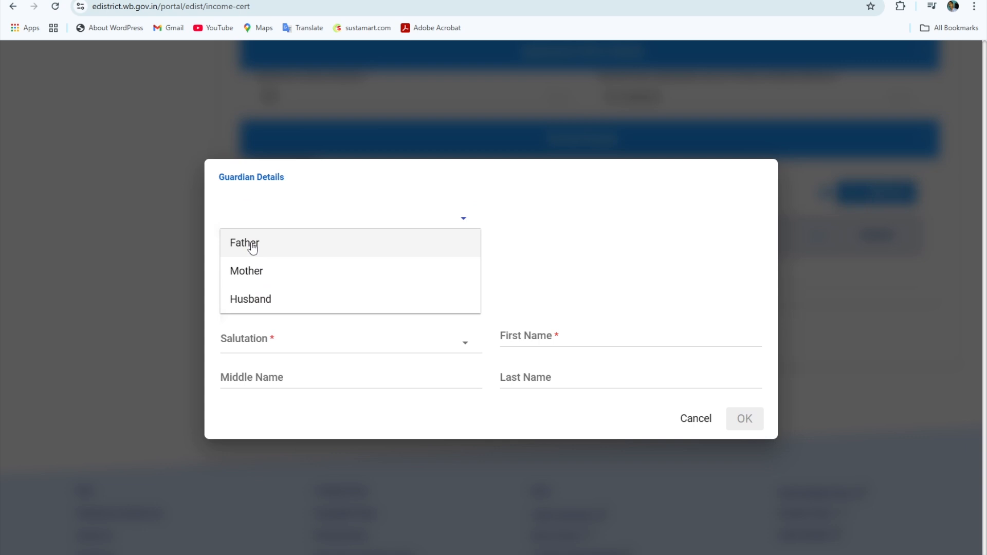
{"action": "left_click", "coordinate": [252, 248]}
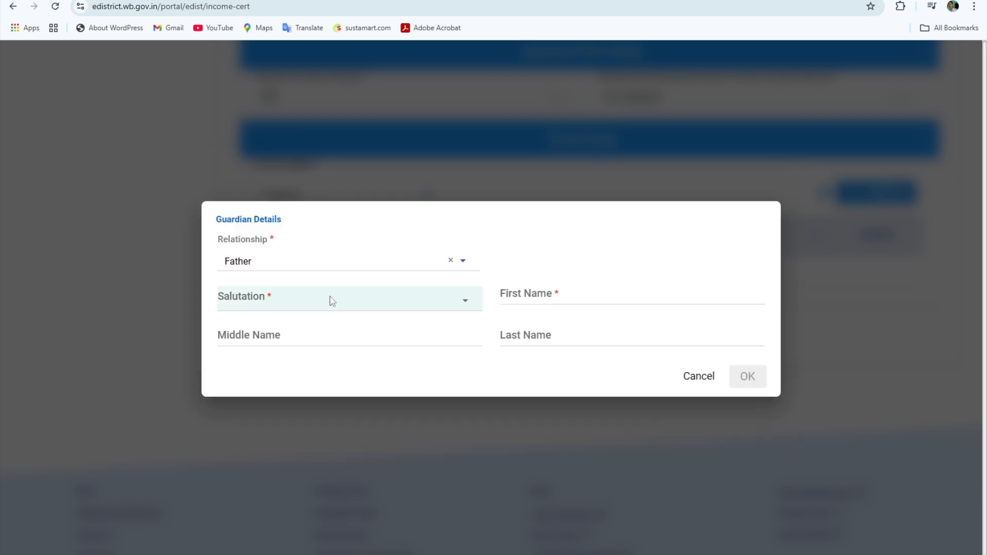
{"action": "left_click", "coordinate": [459, 303]}
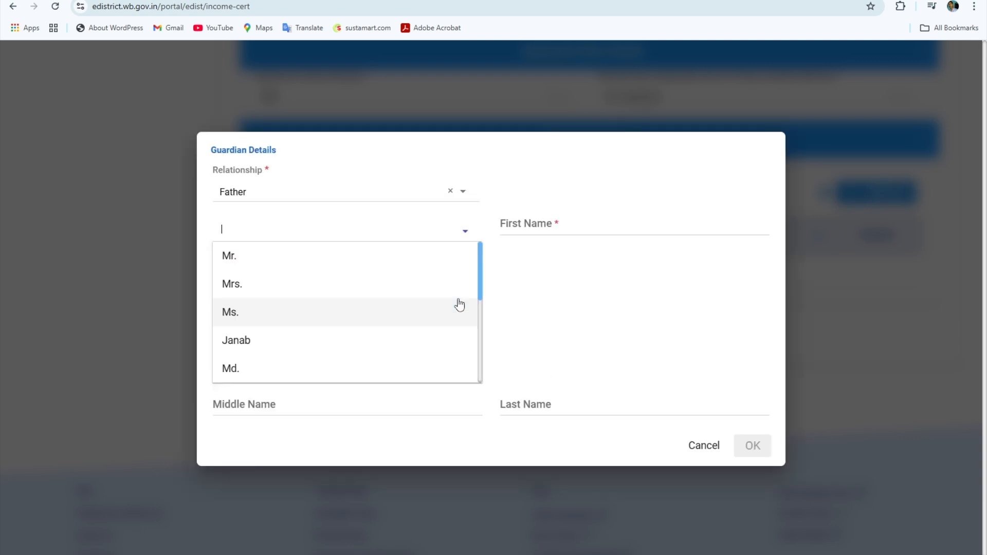
{"action": "left_click", "coordinate": [243, 259]}
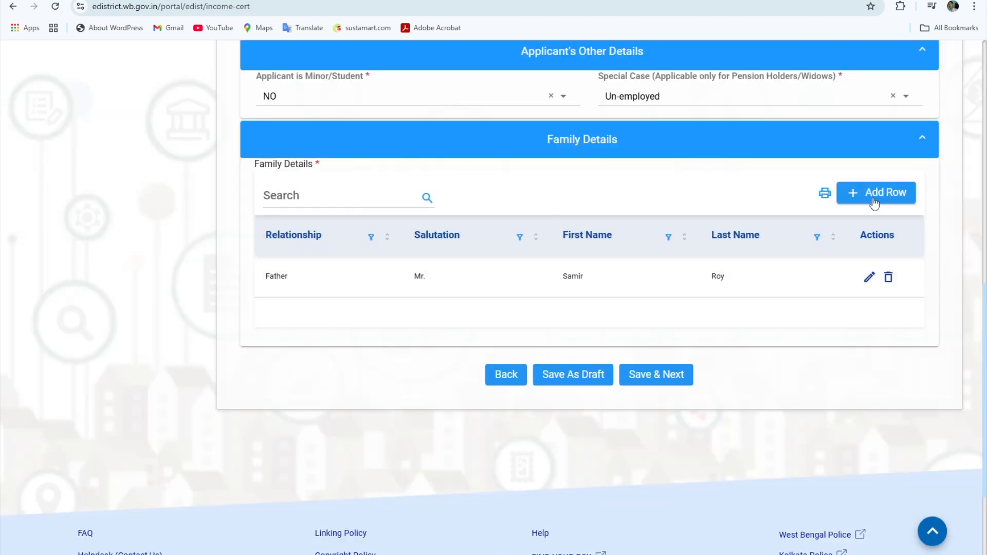
Step: Add a second family details row for the Mother with salutation Ms. and her first and last name
{"action": "left_click", "coordinate": [874, 200]}
{"action": "left_click", "coordinate": [489, 376]}
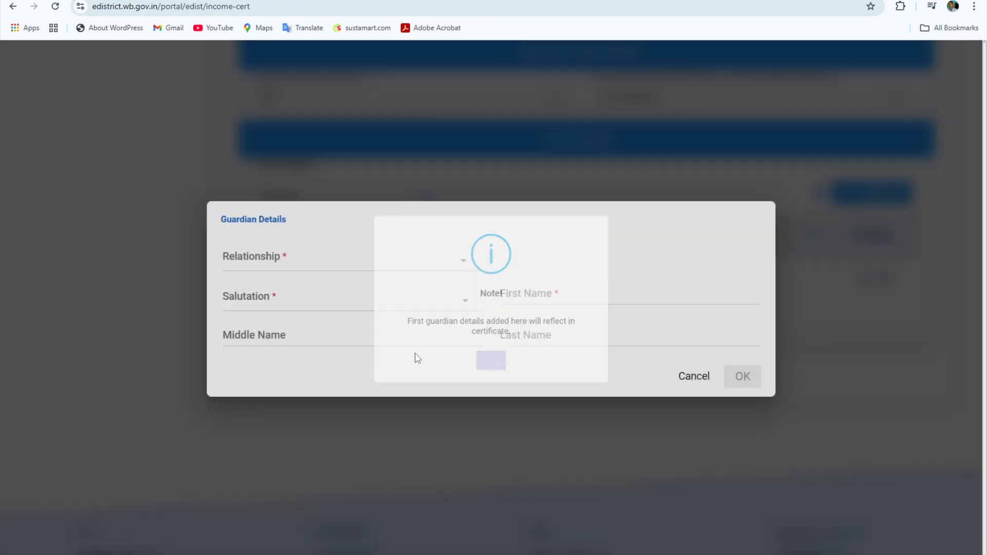
{"action": "left_click", "coordinate": [287, 260]}
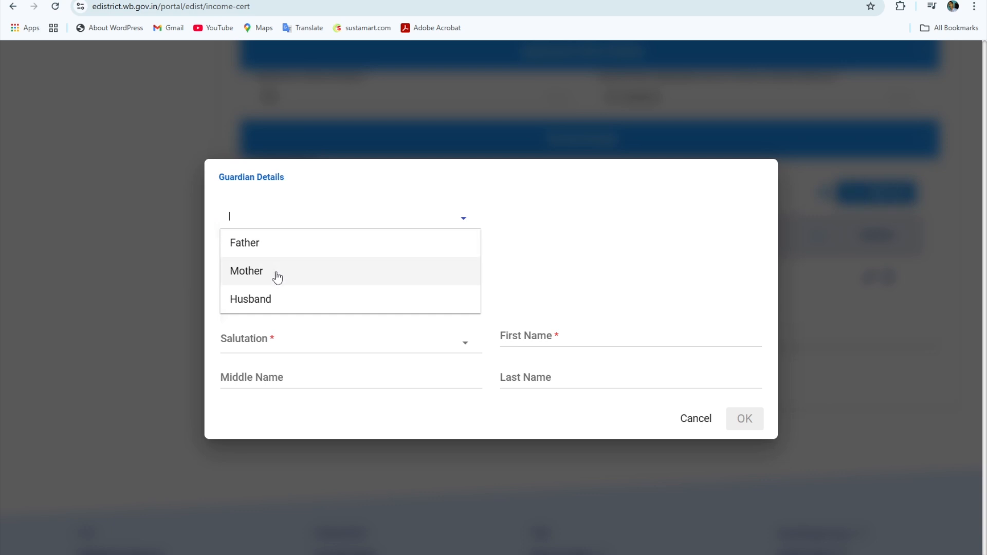
{"action": "left_click", "coordinate": [277, 273]}
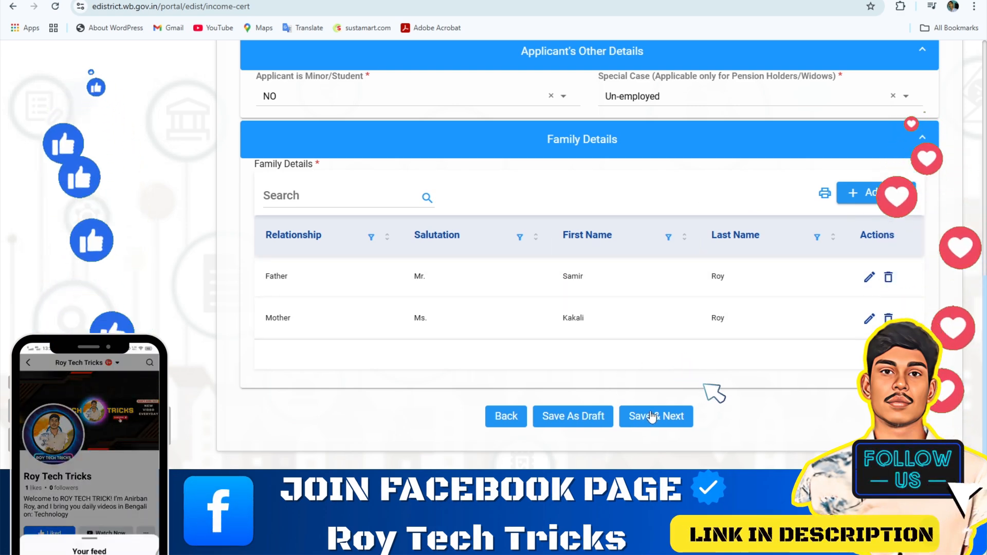
Step: Save the permanent address and family details, and enter 1000 as the applicant's monthly income
{"action": "left_click", "coordinate": [657, 415]}
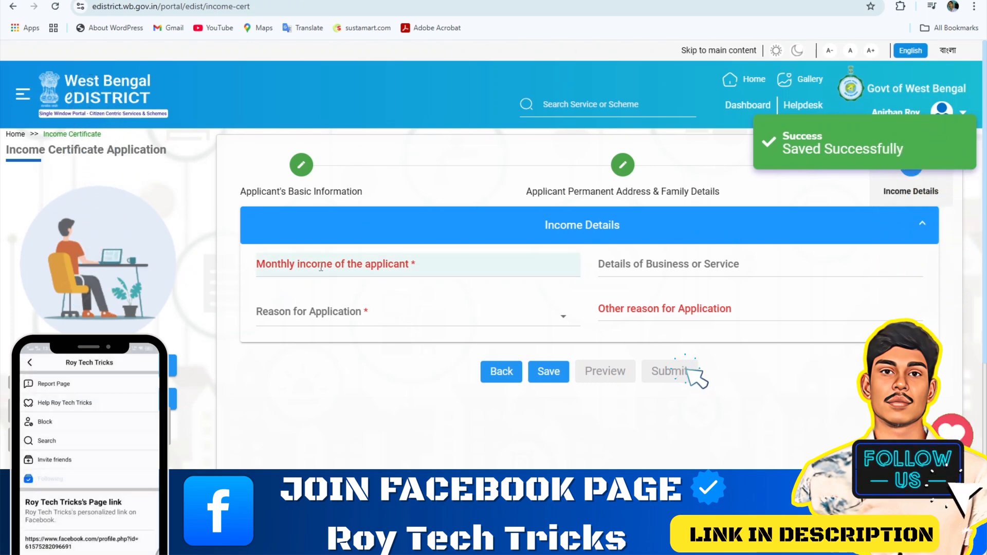
{"action": "left_click", "coordinate": [423, 266]}
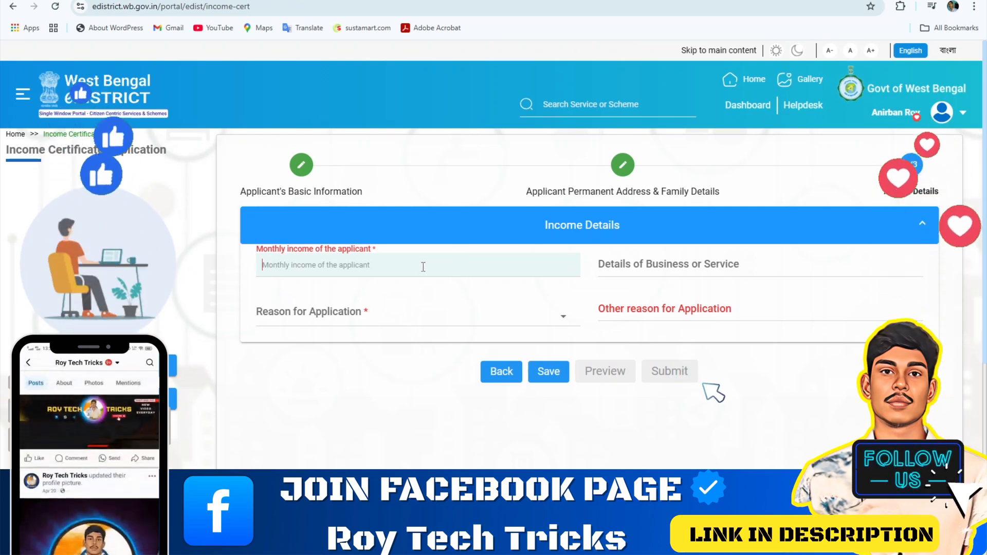
{"action": "type", "text": "1000"}
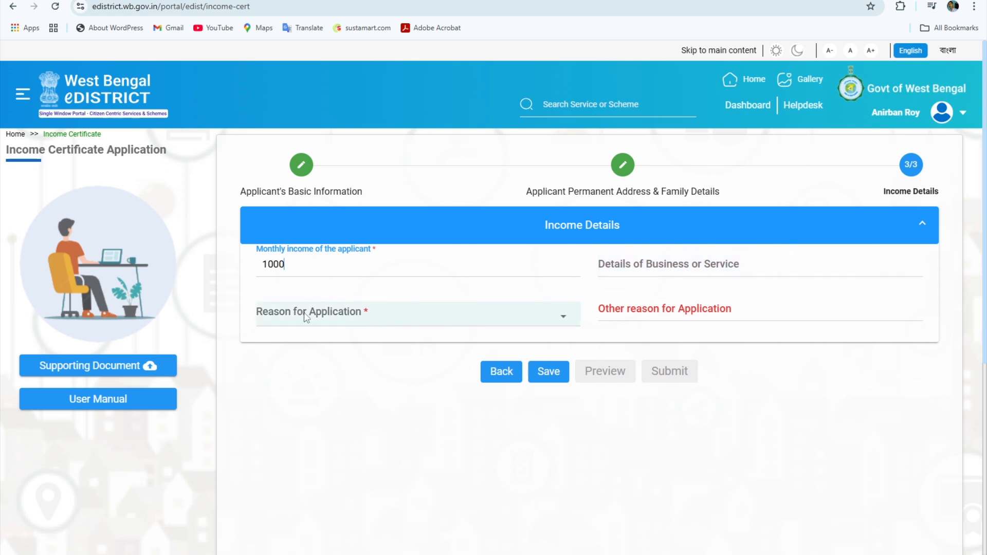
Step: Set the reason for application to IT return in the income details
{"action": "left_click", "coordinate": [426, 320]}
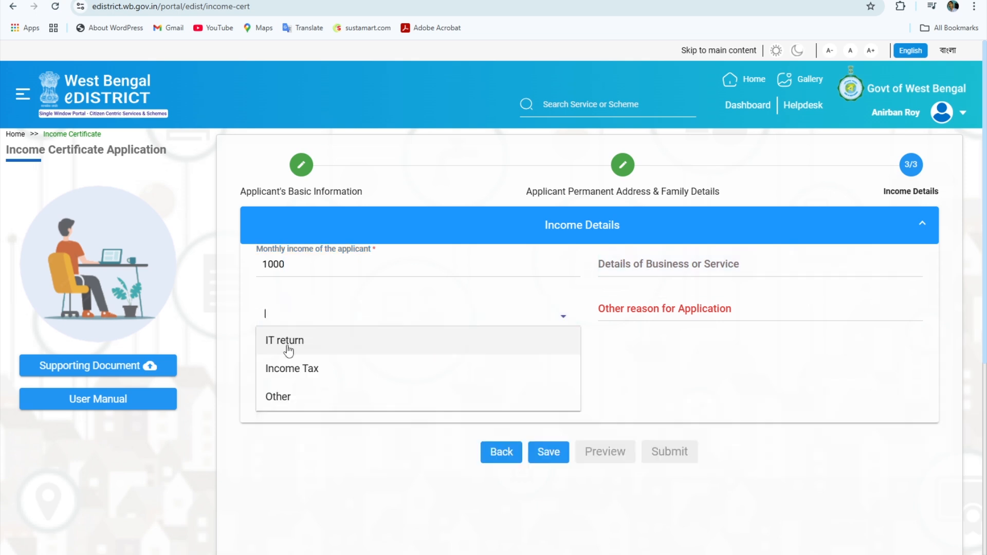
{"action": "left_click", "coordinate": [284, 394]}
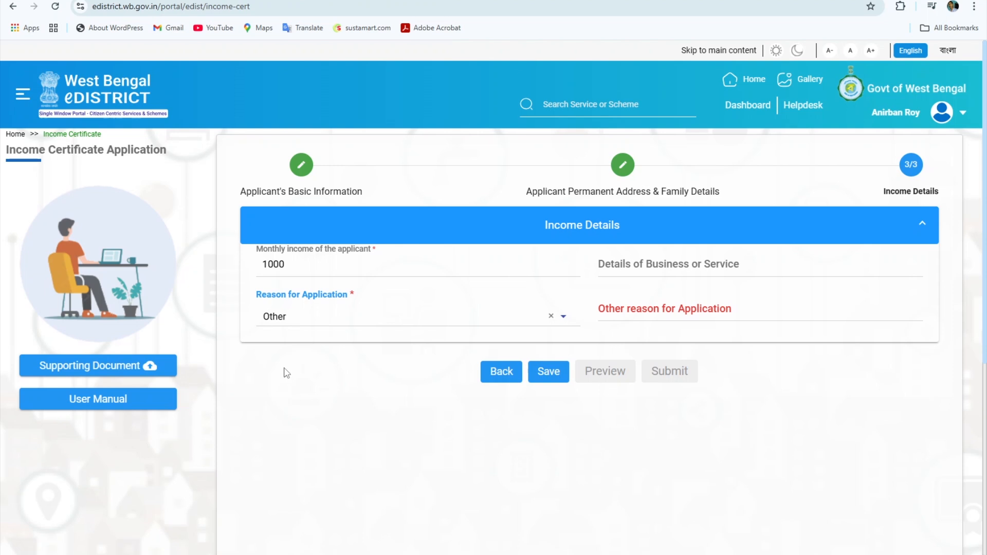
{"action": "left_click", "coordinate": [646, 313]}
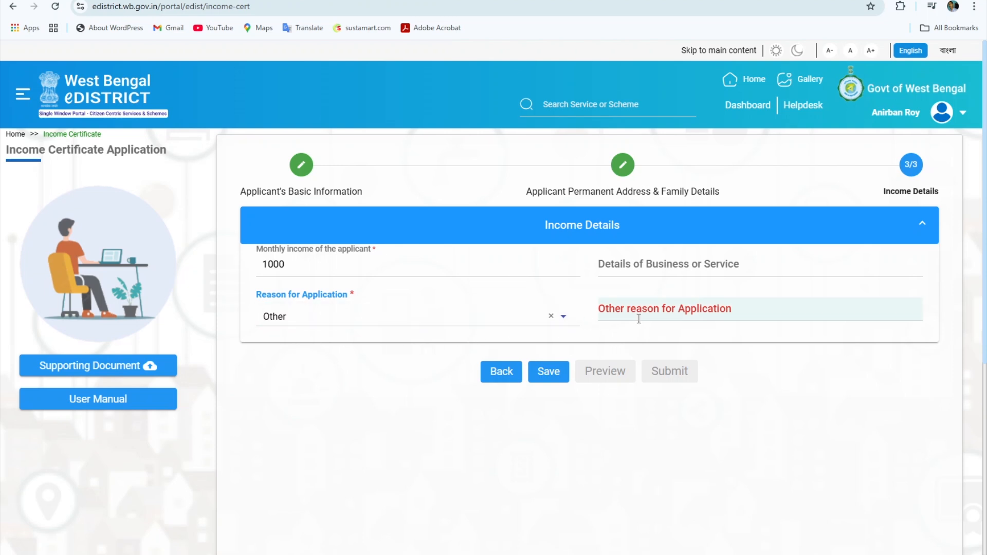
{"action": "left_click", "coordinate": [386, 320]}
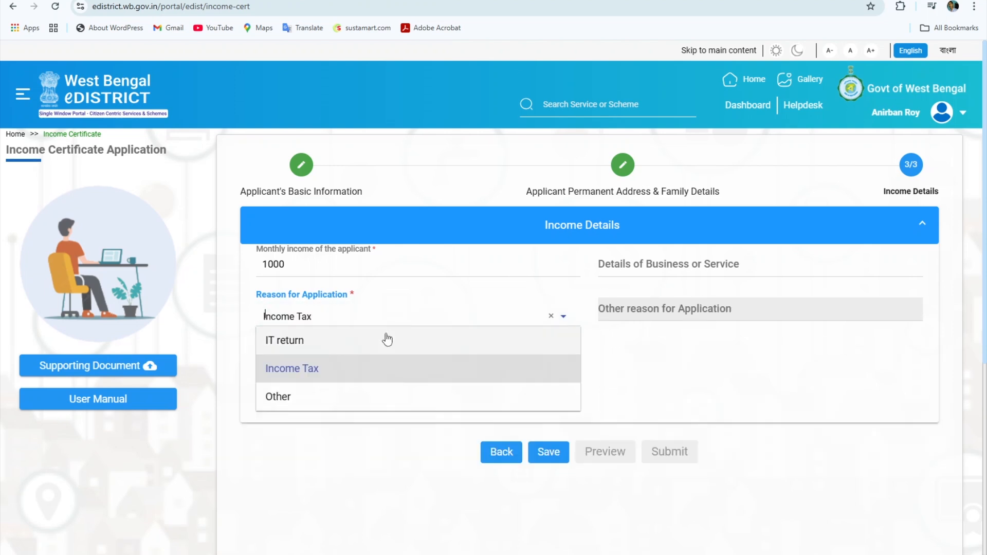
{"action": "left_click", "coordinate": [308, 350]}
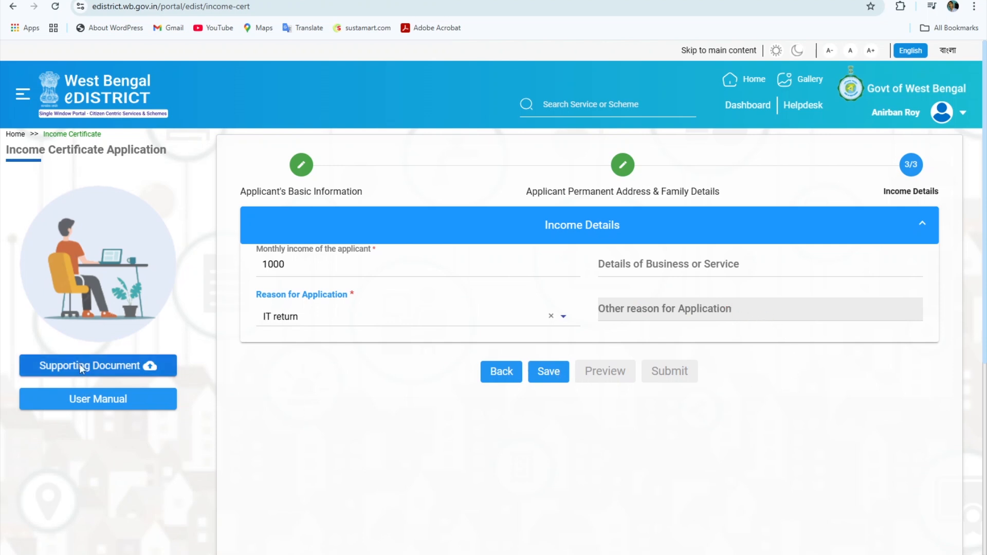
Step: Open the supporting documents list and examine the required proofs, their supported file types and maximum sizes
{"action": "left_click", "coordinate": [110, 365]}
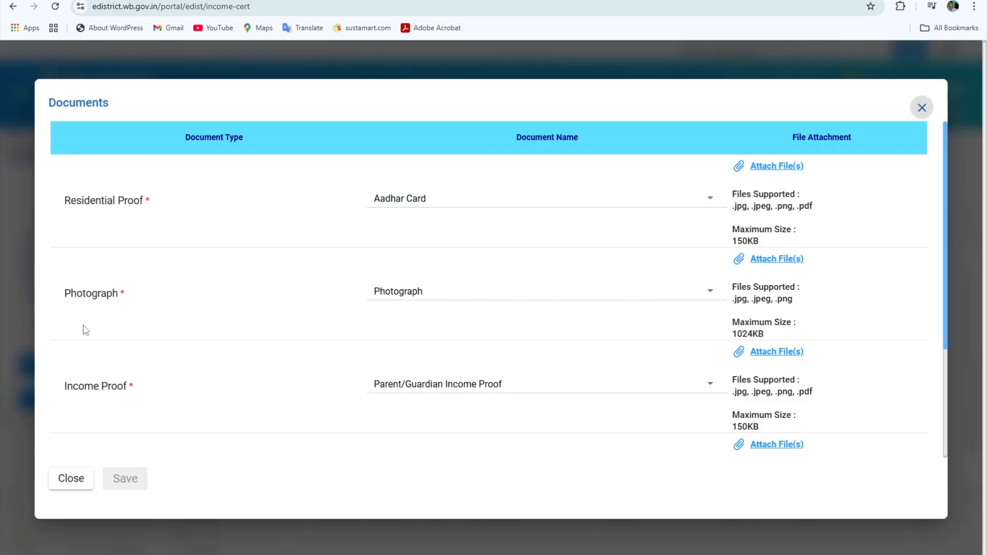
{"action": "scroll", "coordinate": [371, 344], "scroll_direction": "down", "scroll_amount": 1}
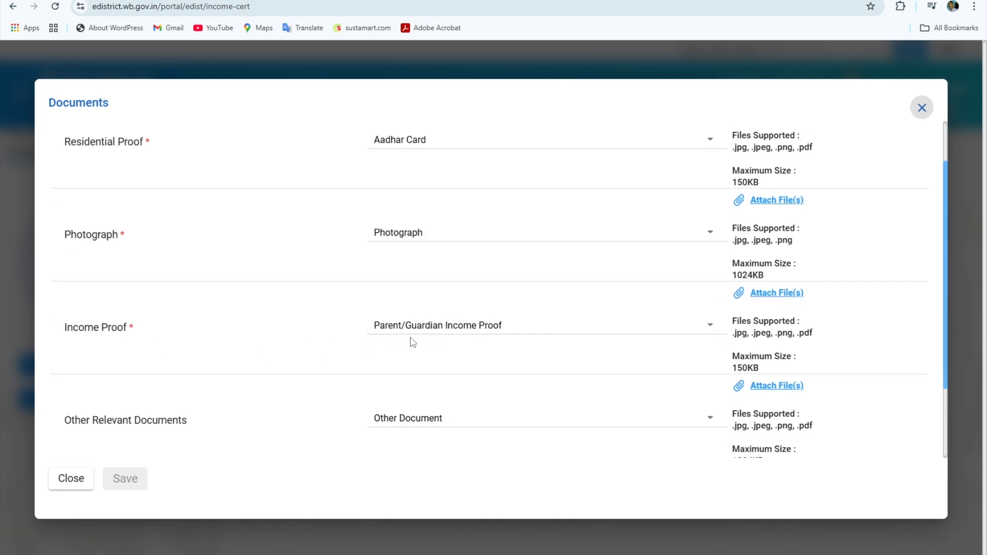
{"action": "scroll", "coordinate": [547, 325], "scroll_direction": "down", "scroll_amount": 2}
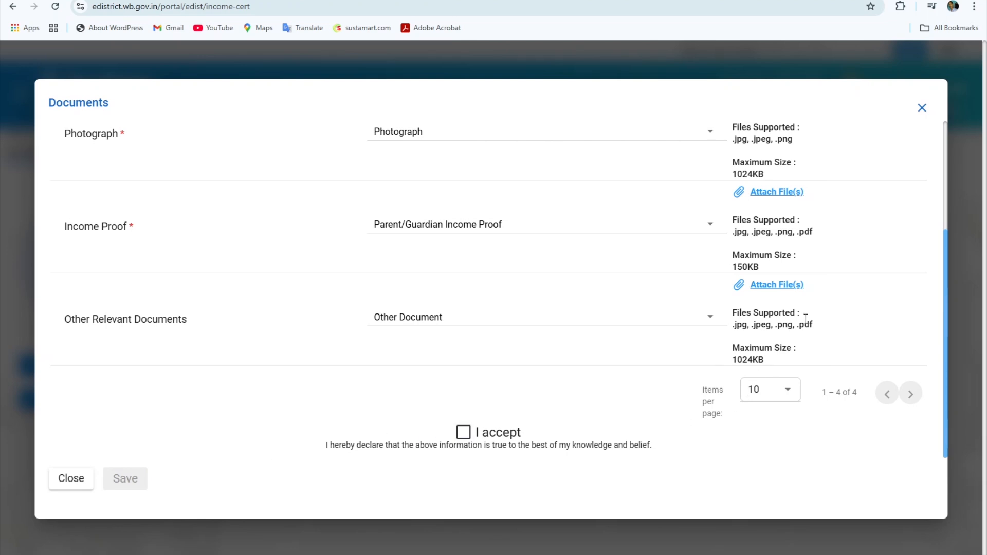
{"action": "scroll", "coordinate": [799, 241], "scroll_direction": "up", "scroll_amount": 2}
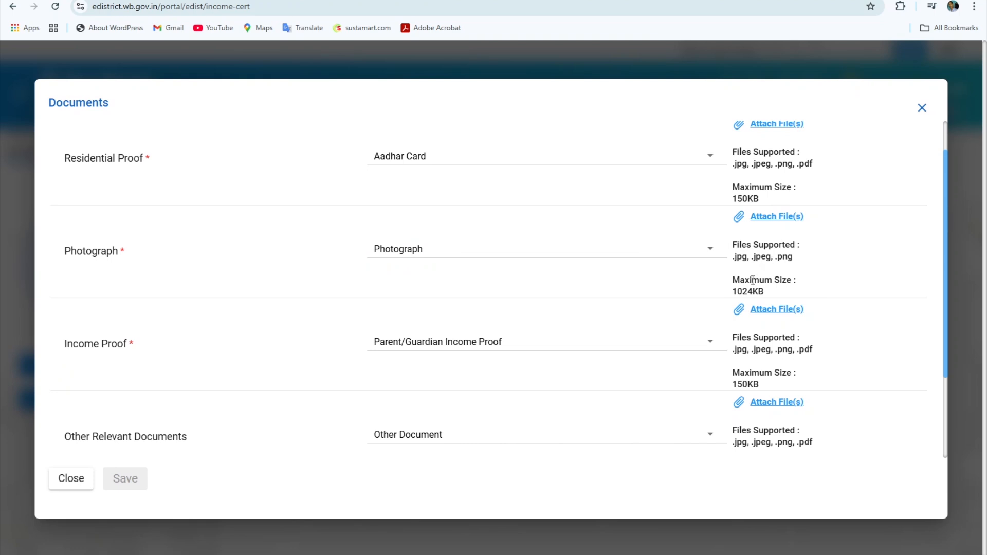
{"action": "scroll", "coordinate": [813, 271], "scroll_direction": "down", "scroll_amount": 1}
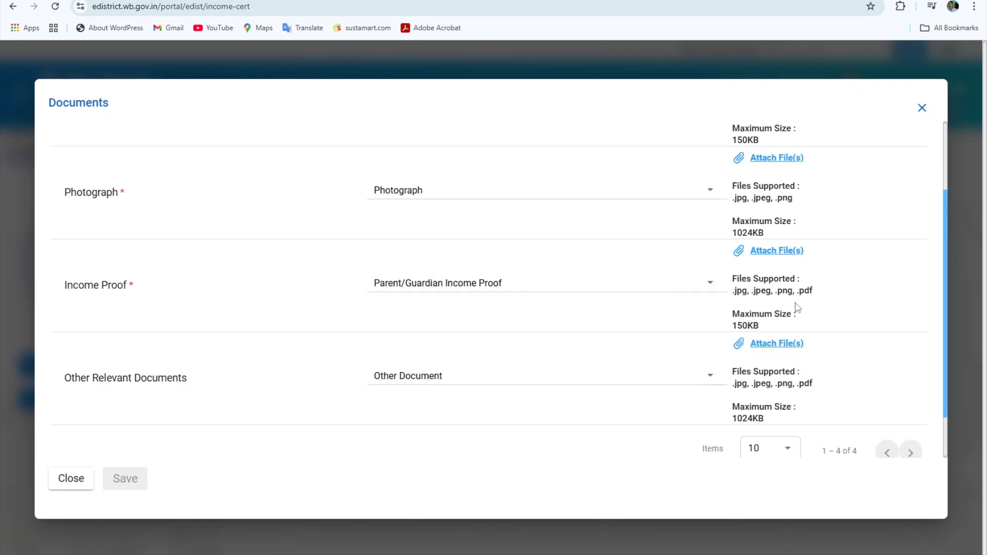
{"action": "scroll", "coordinate": [797, 307], "scroll_direction": "down", "scroll_amount": 1}
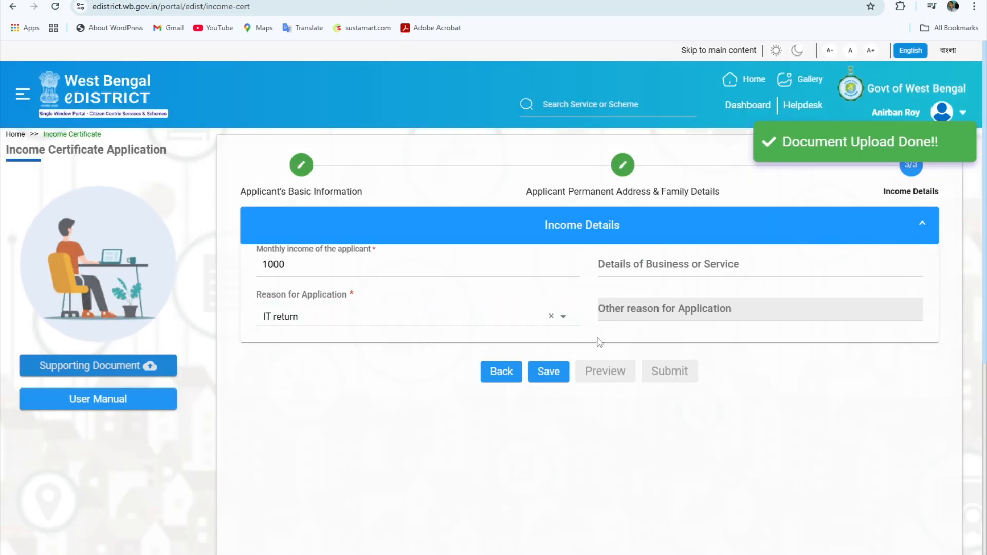
Step: Save the income details and review the address, family and income sections in the application preview
{"action": "left_click", "coordinate": [552, 378]}
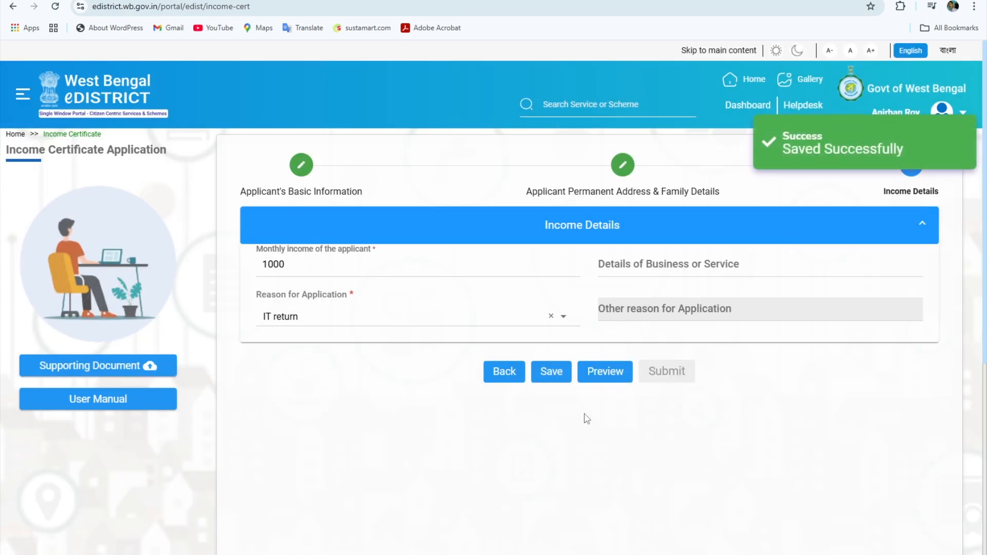
{"action": "left_click", "coordinate": [609, 373]}
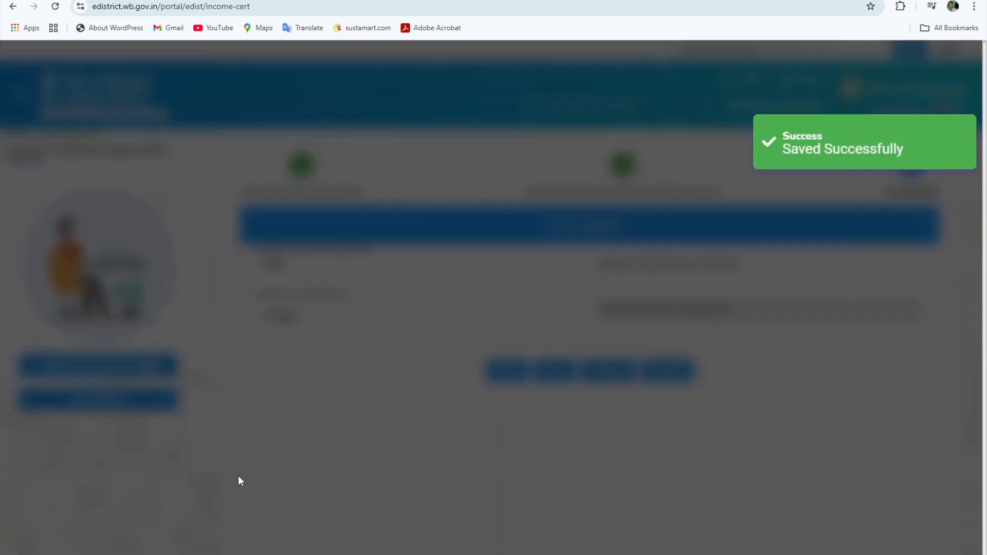
{"action": "scroll", "coordinate": [478, 291], "scroll_direction": "down", "scroll_amount": 5}
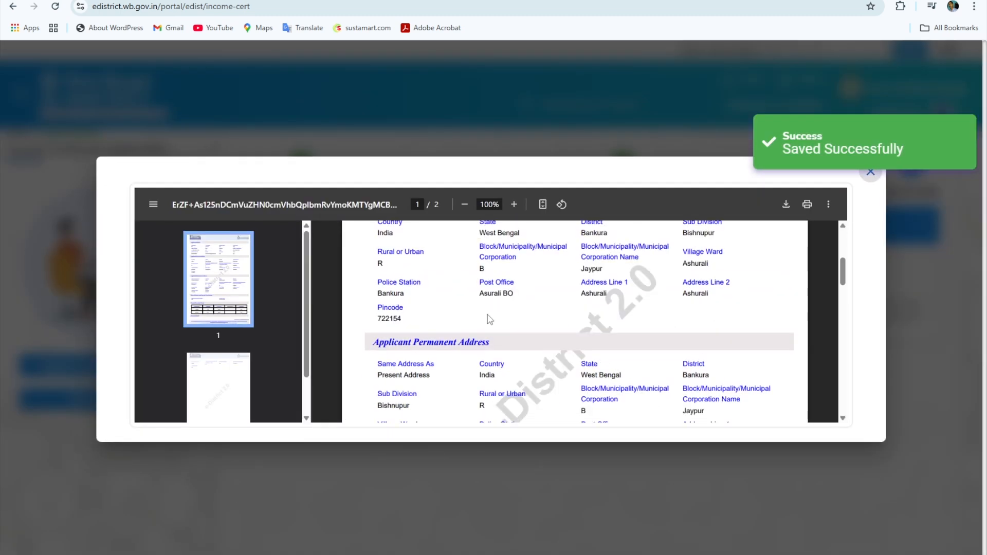
{"action": "scroll", "coordinate": [482, 314], "scroll_direction": "down", "scroll_amount": 7}
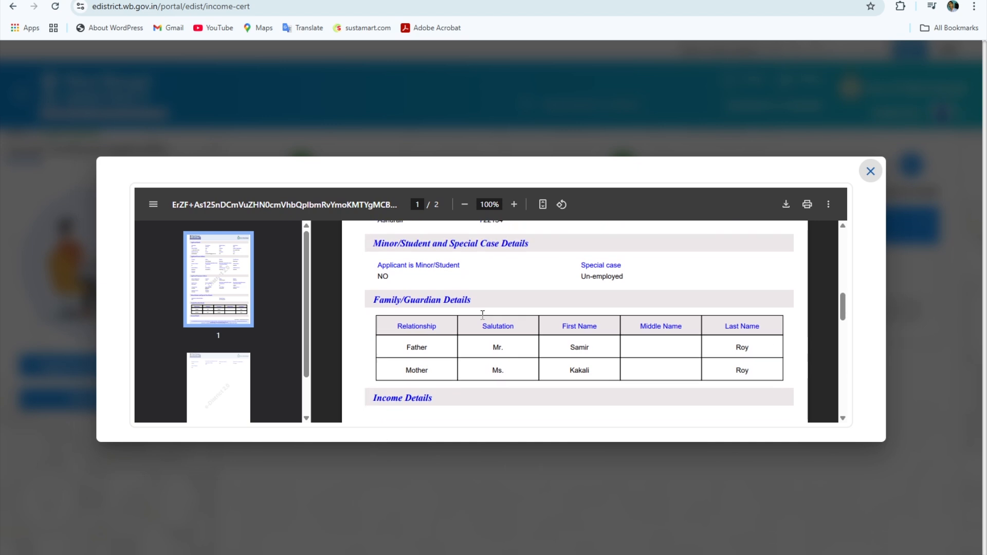
{"action": "scroll", "coordinate": [483, 314], "scroll_direction": "down", "scroll_amount": 3}
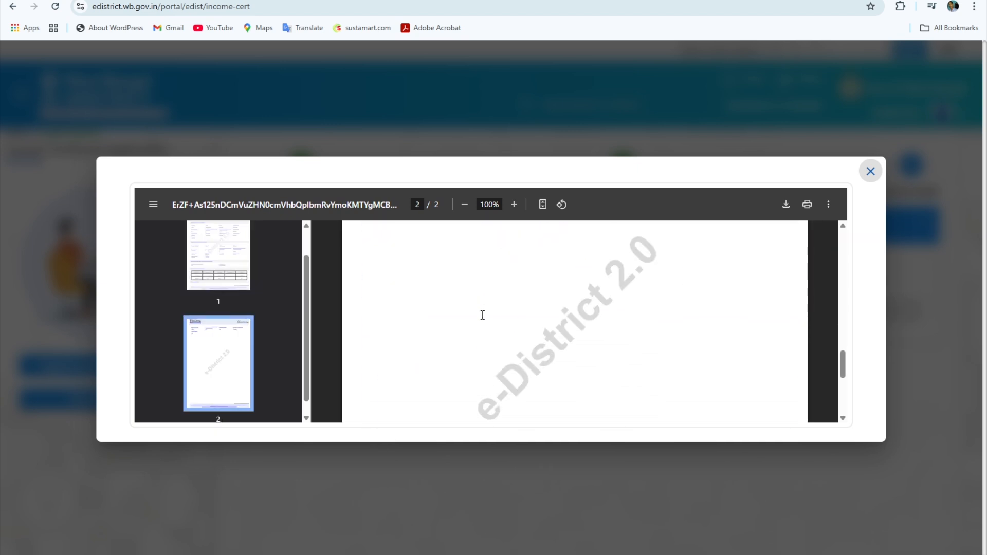
{"action": "scroll", "coordinate": [483, 314], "scroll_direction": "up", "scroll_amount": 3}
{"action": "scroll", "coordinate": [482, 314], "scroll_direction": "up", "scroll_amount": 6}
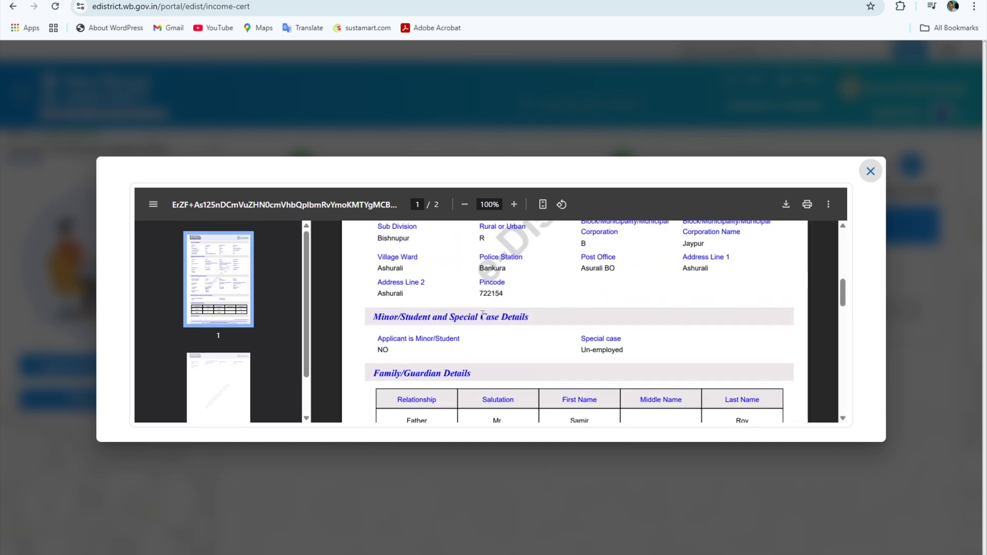
{"action": "left_click", "coordinate": [877, 171]}
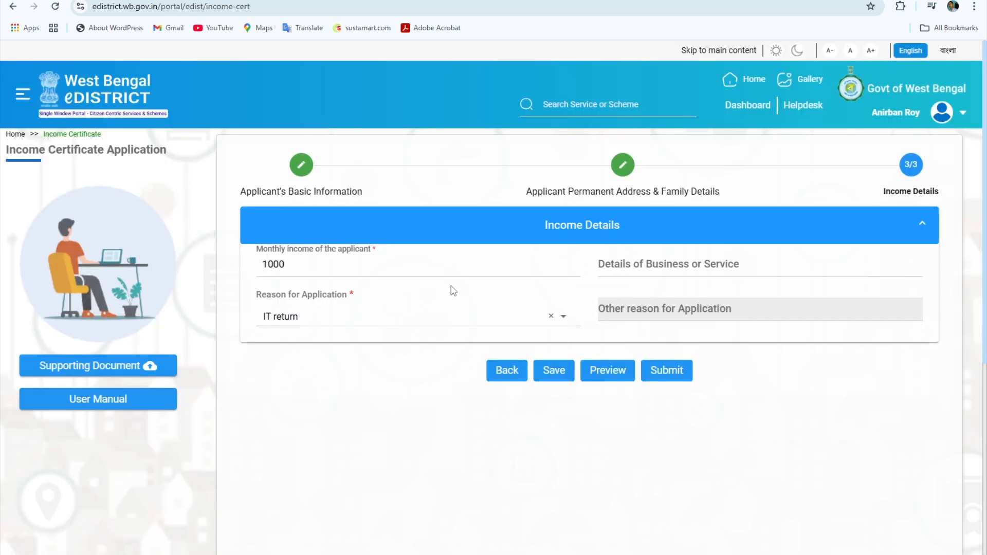
Step: Submit the Income Certificate application, and check the application number and download options before closing the application summary
{"action": "left_click", "coordinate": [667, 372]}
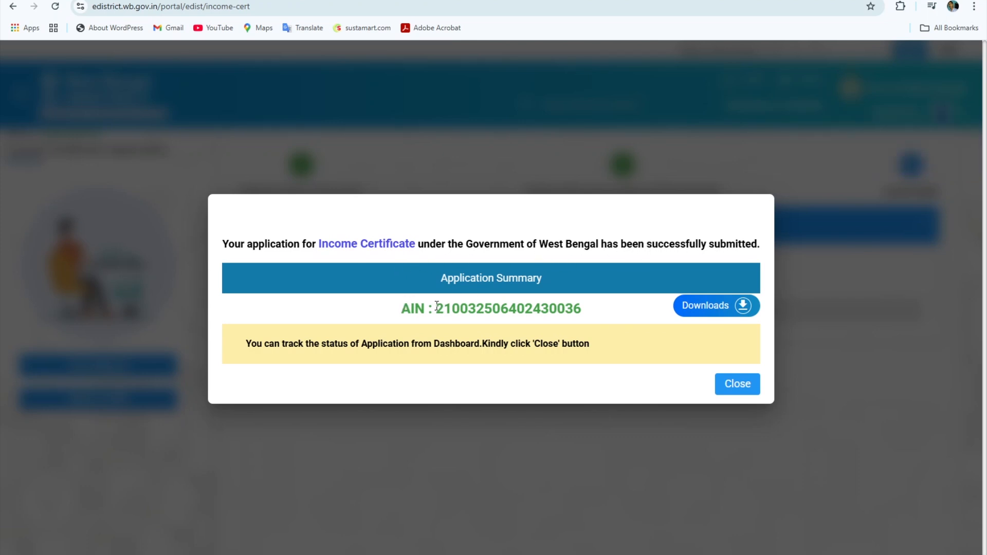
{"action": "left_click_drag", "start_coordinate": [439, 307], "coordinate": [603, 311]}
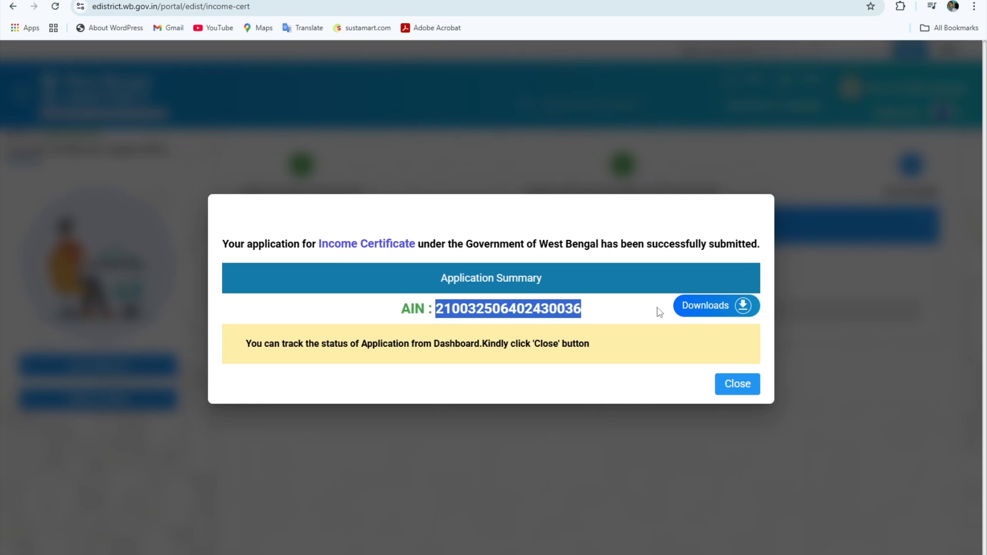
{"action": "left_click", "coordinate": [691, 308]}
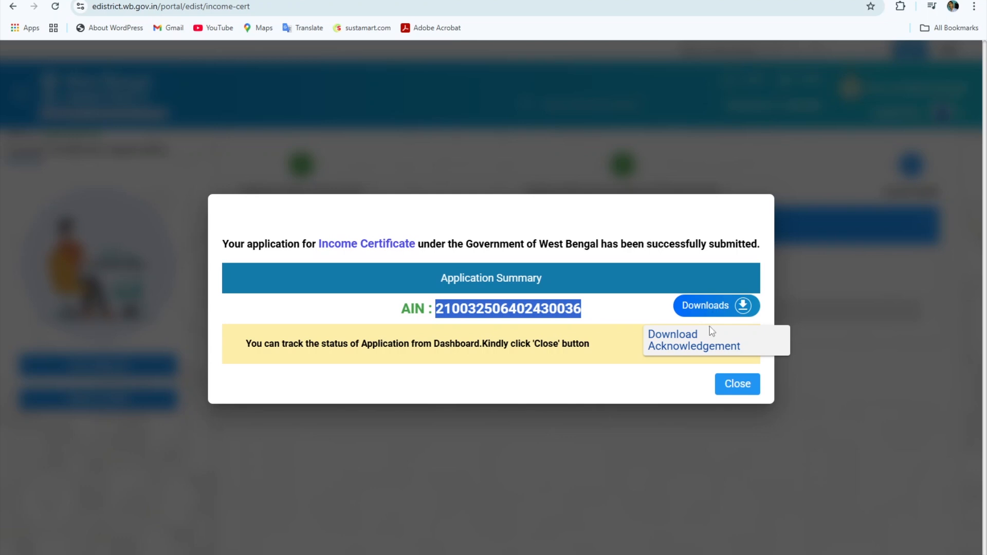
{"action": "left_click", "coordinate": [731, 390]}
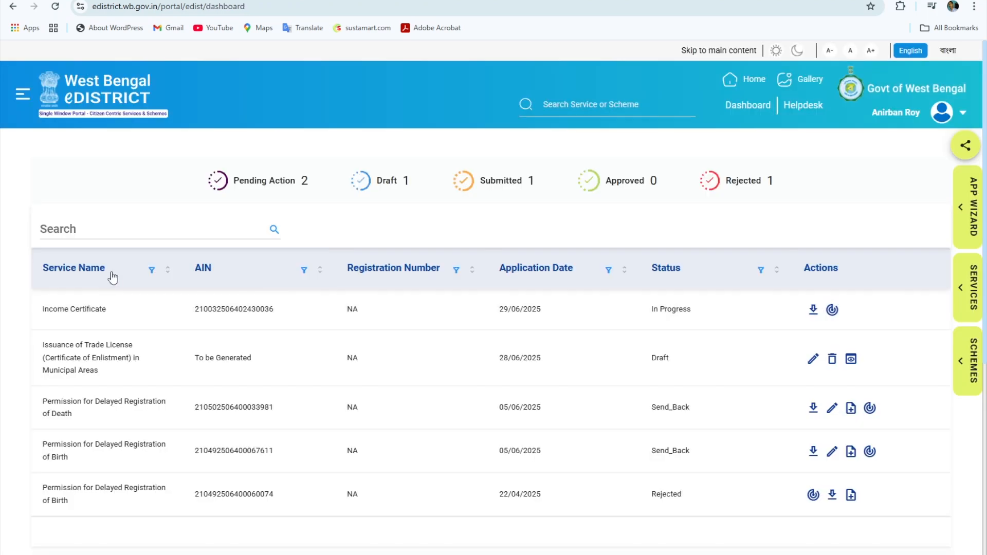